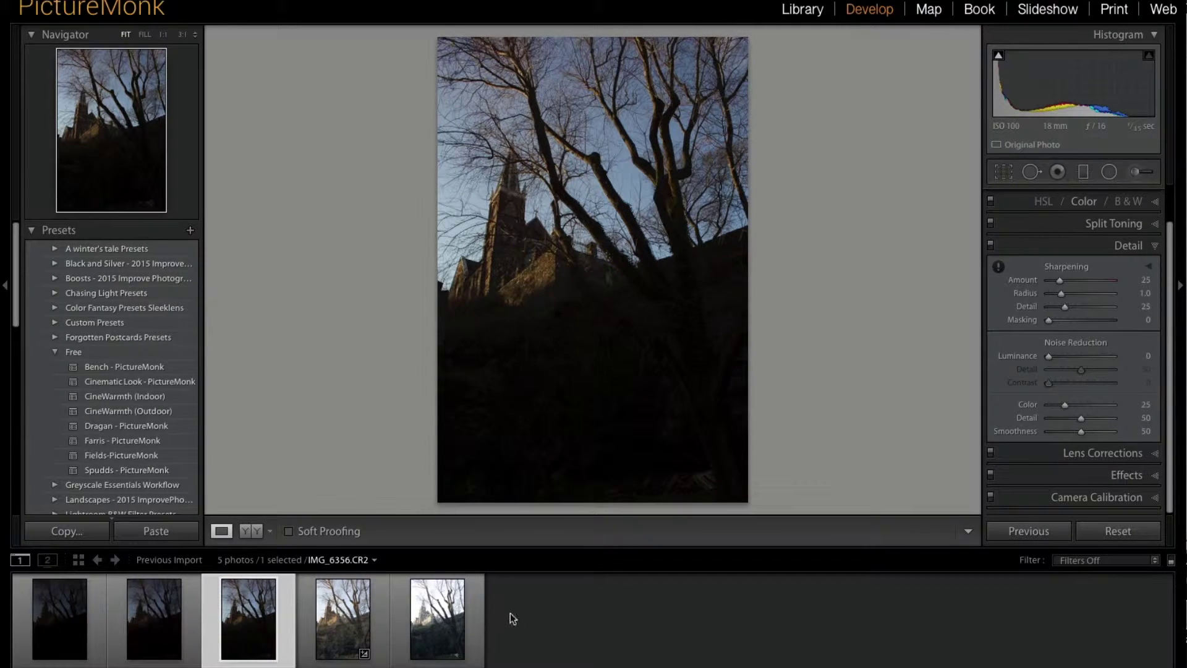
Deselect, then view each of the five bracketed exposures from darkest to brightest.
{"action": "key", "text": "ctrl+d"}
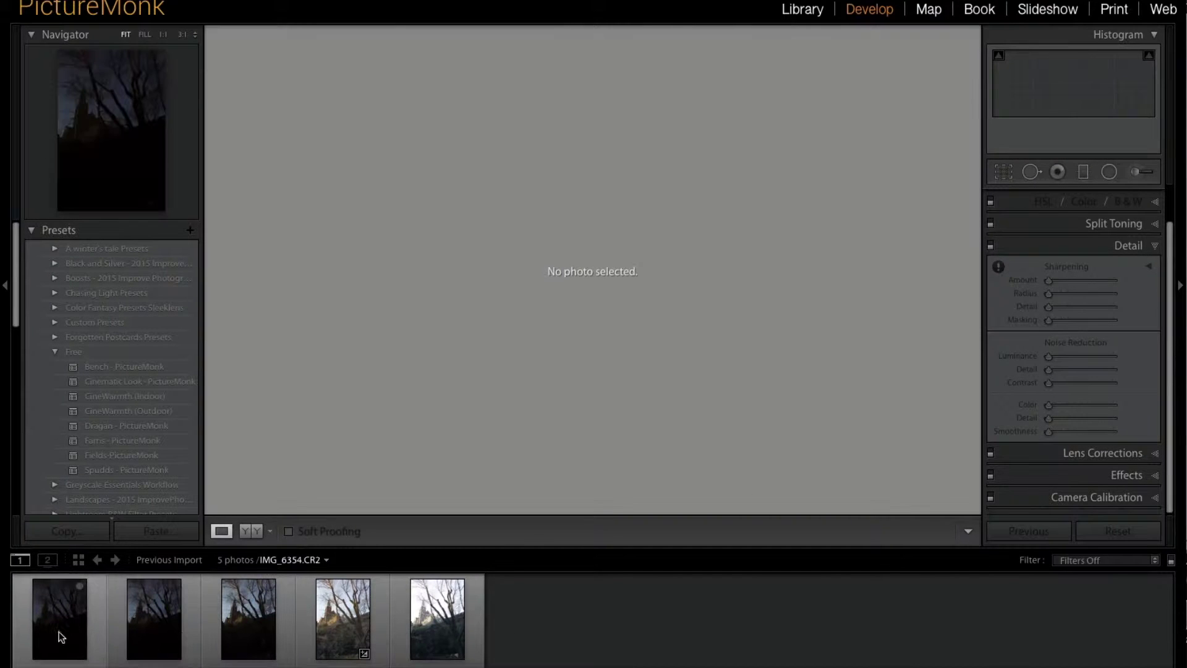
{"action": "left_click", "coordinate": [59, 632]}
{"action": "left_click", "coordinate": [175, 631]}
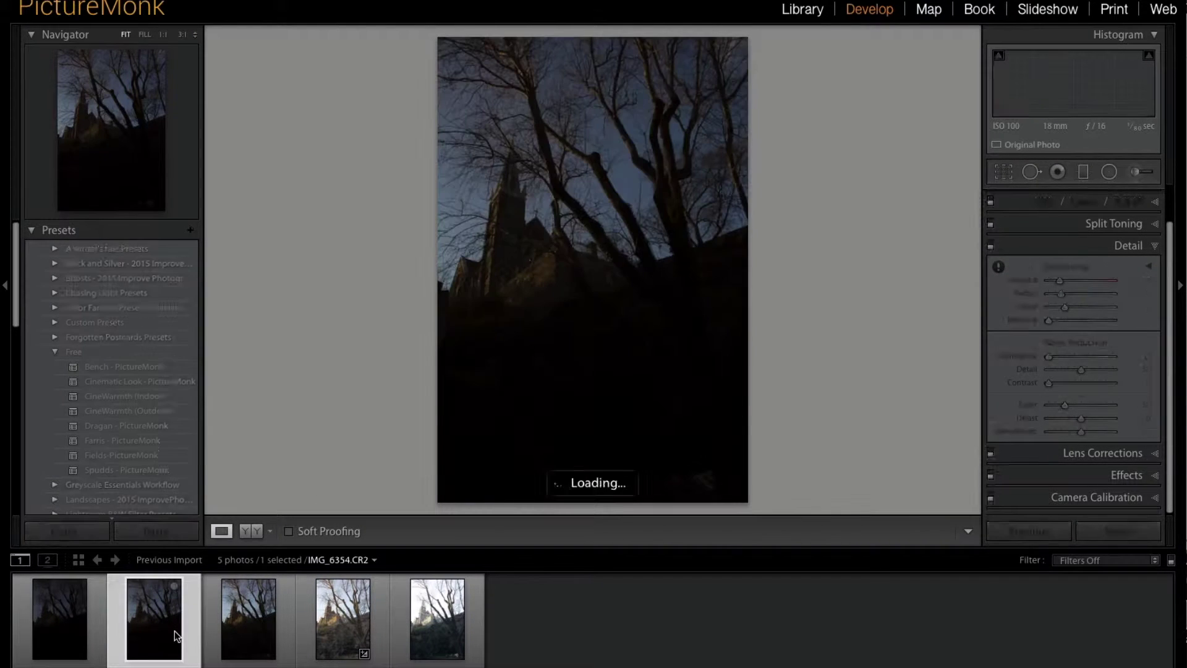
{"action": "left_click", "coordinate": [246, 629]}
{"action": "left_click", "coordinate": [361, 624]}
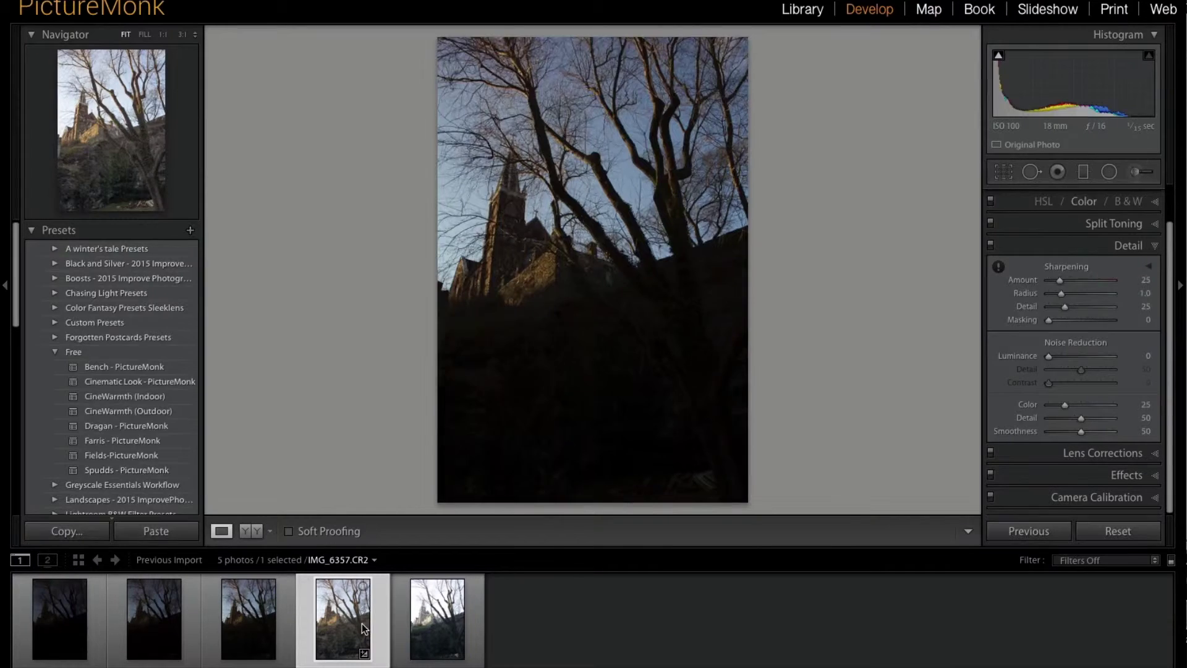
{"action": "left_click", "coordinate": [449, 621]}
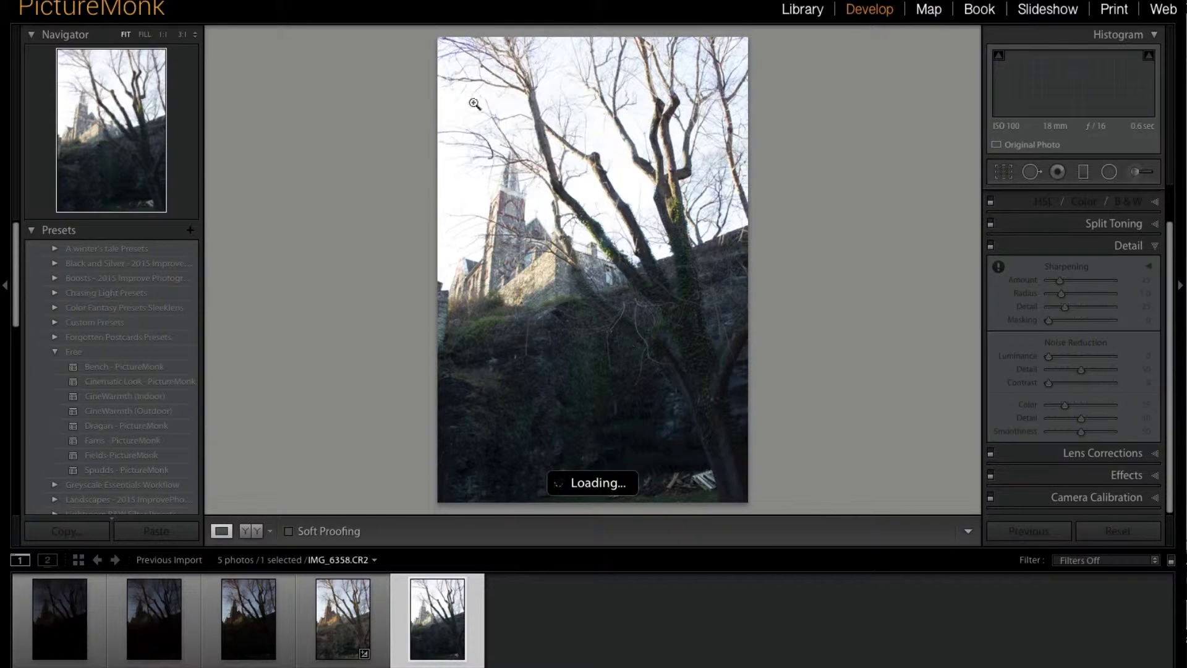
Select all five bracketed exposures together and bring up their actions menu.
{"action": "left_click", "coordinate": [592, 607]}
{"action": "left_click", "coordinate": [418, 622]}
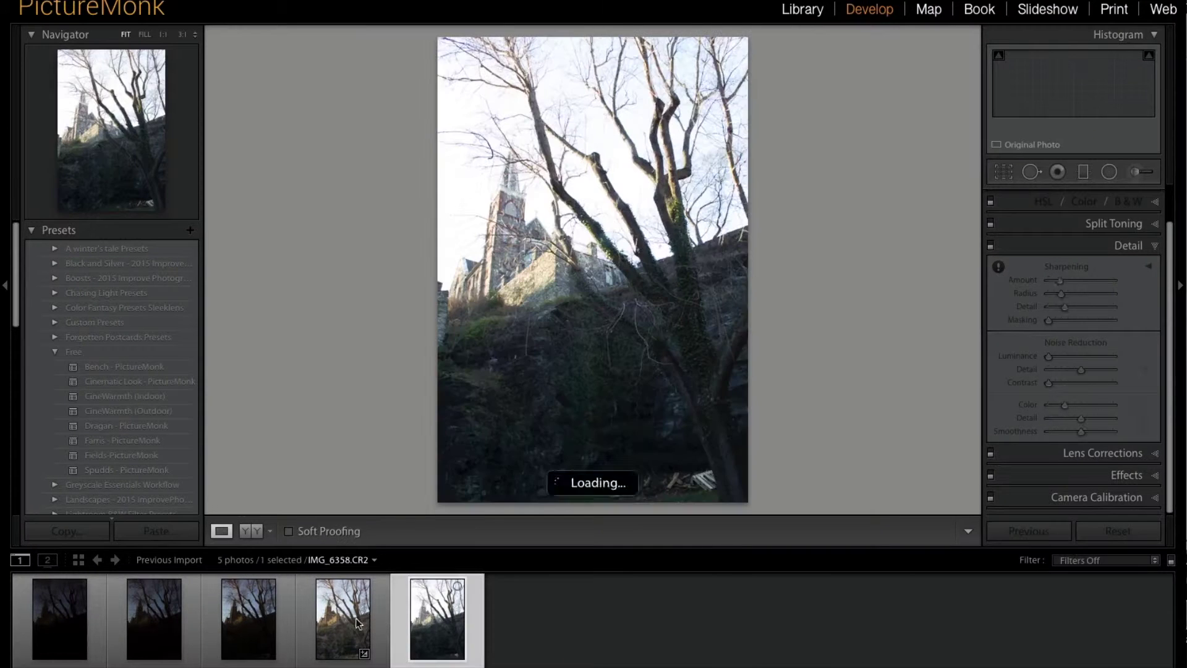
{"action": "left_click", "coordinate": [58, 627], "text": "shift"}
{"action": "left_click", "coordinate": [356, 614]}
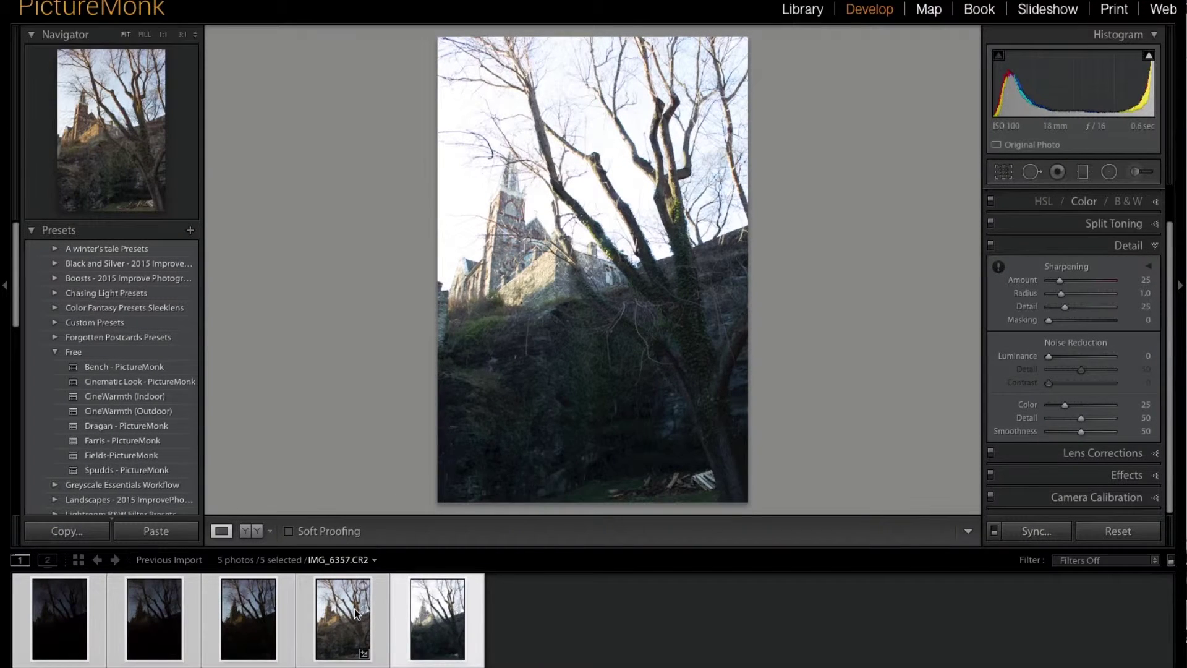
{"action": "right_click", "coordinate": [356, 614]}
Run Photo Merge > HDR with Auto Align on, Auto Tone off and Deghost None, and merge.
{"action": "mouse_move", "coordinate": [398, 355]}
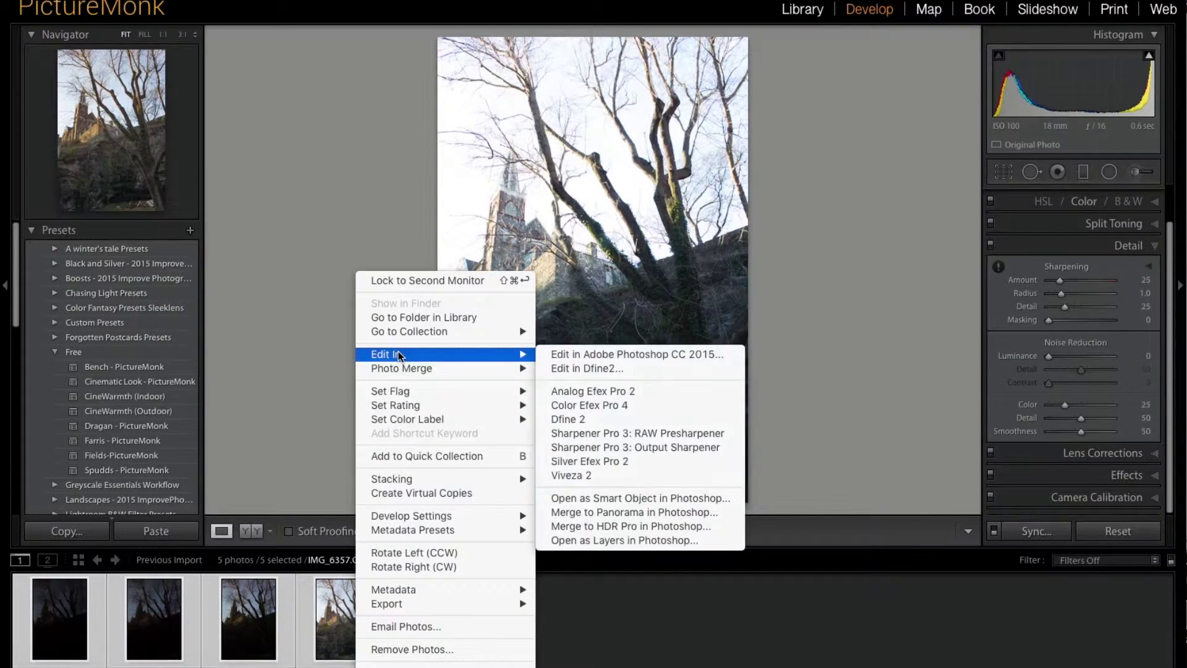
{"action": "mouse_move", "coordinate": [439, 370]}
{"action": "left_click", "coordinate": [548, 371]}
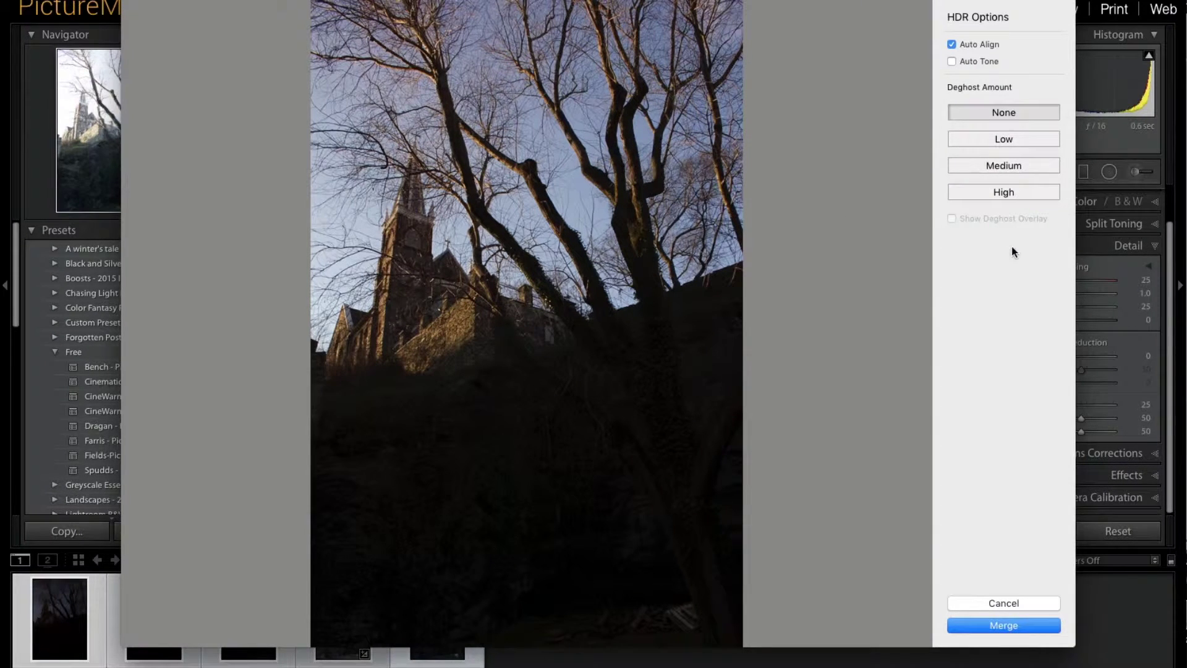
{"action": "left_click", "coordinate": [1008, 626]}
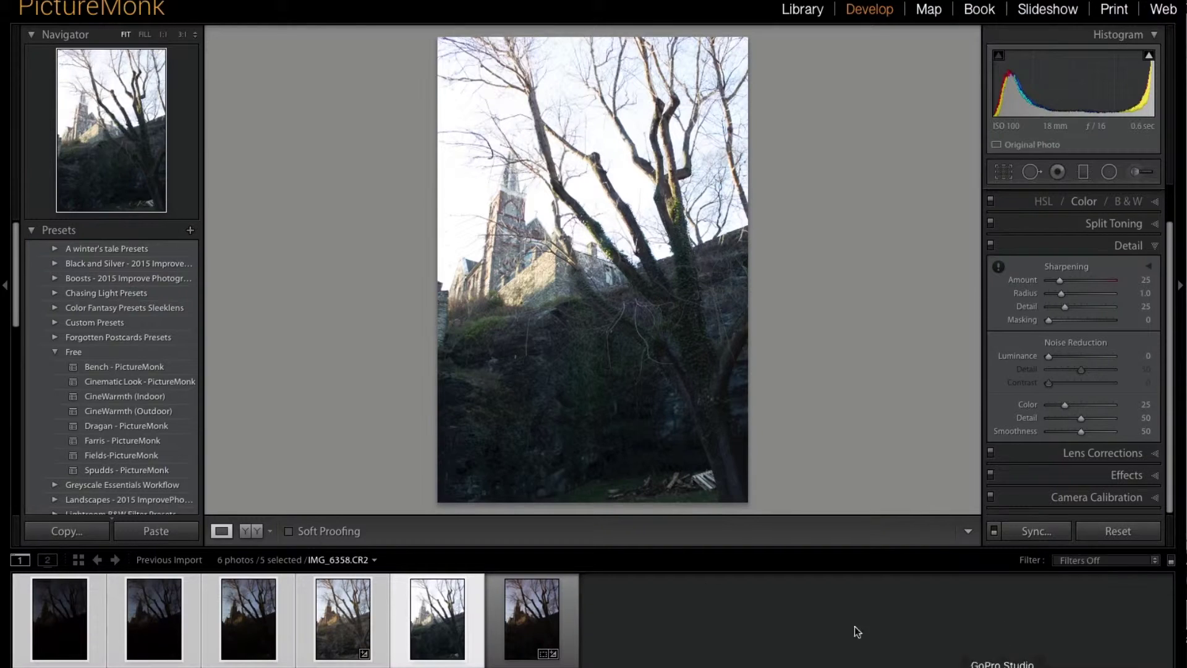
Compare the new IMG_6358-HDR.dng against the third exposure, ending on the HDR image.
{"action": "left_click", "coordinate": [519, 620]}
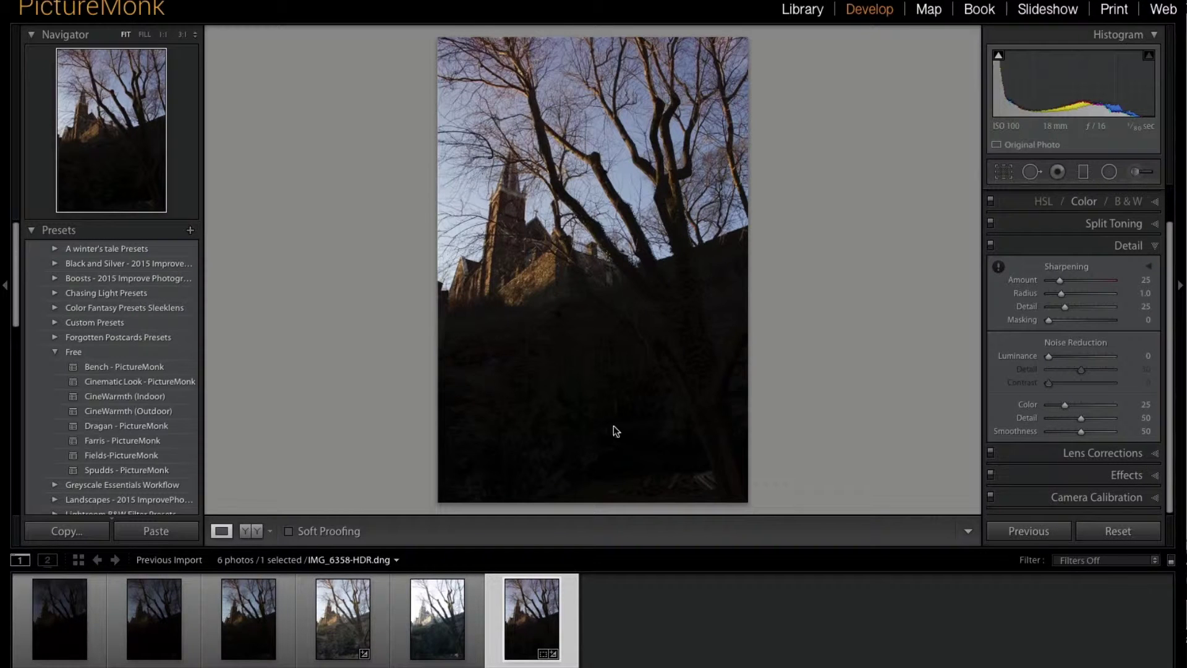
{"action": "left_click", "coordinate": [254, 621]}
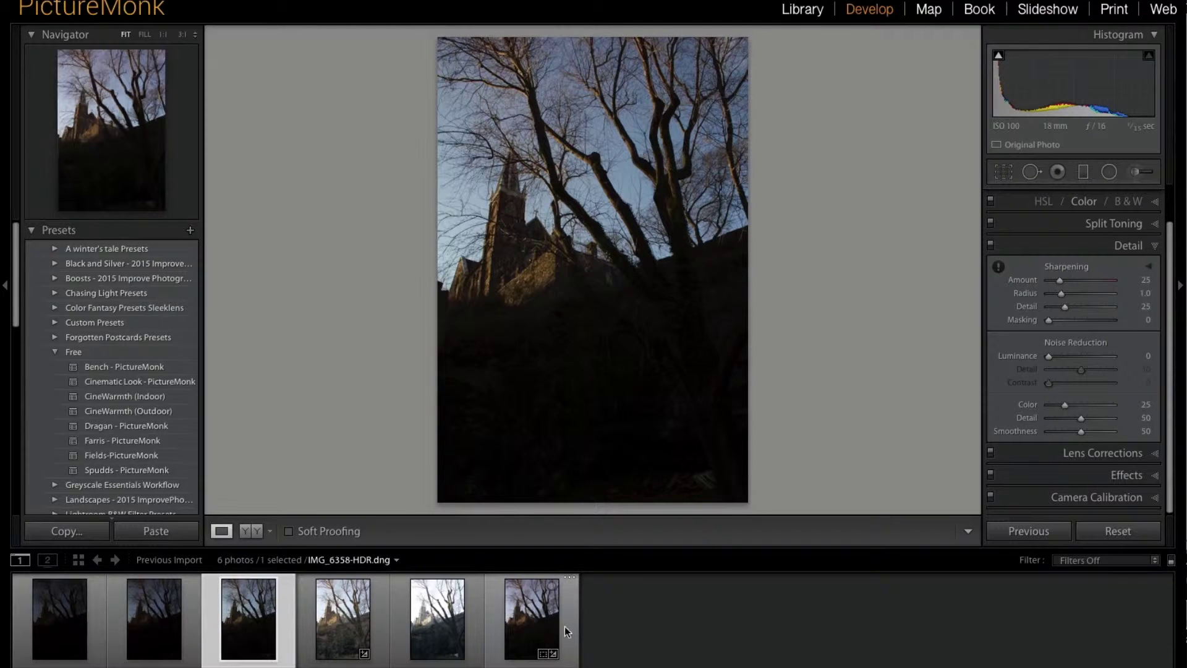
{"action": "left_click", "coordinate": [538, 631]}
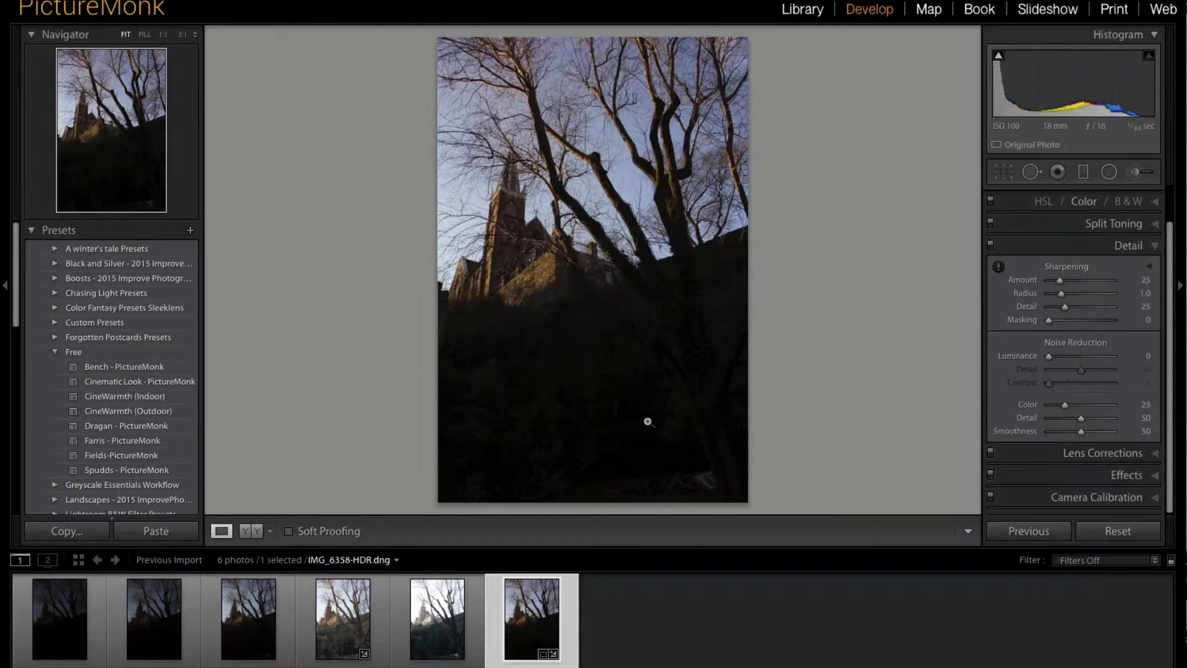
In the Basic panel, raise the merged HDR image's Shadows to +100.
{"action": "scroll", "coordinate": [1062, 297], "scroll_direction": "up", "scroll_amount": 2}
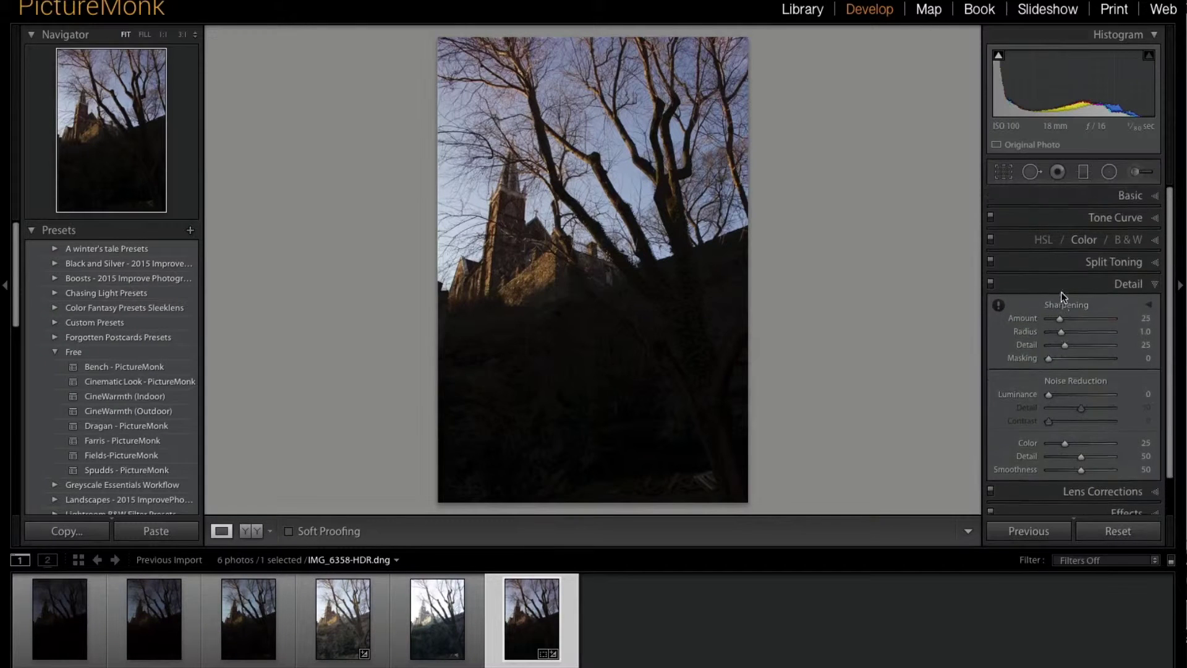
{"action": "left_click", "coordinate": [1129, 195]}
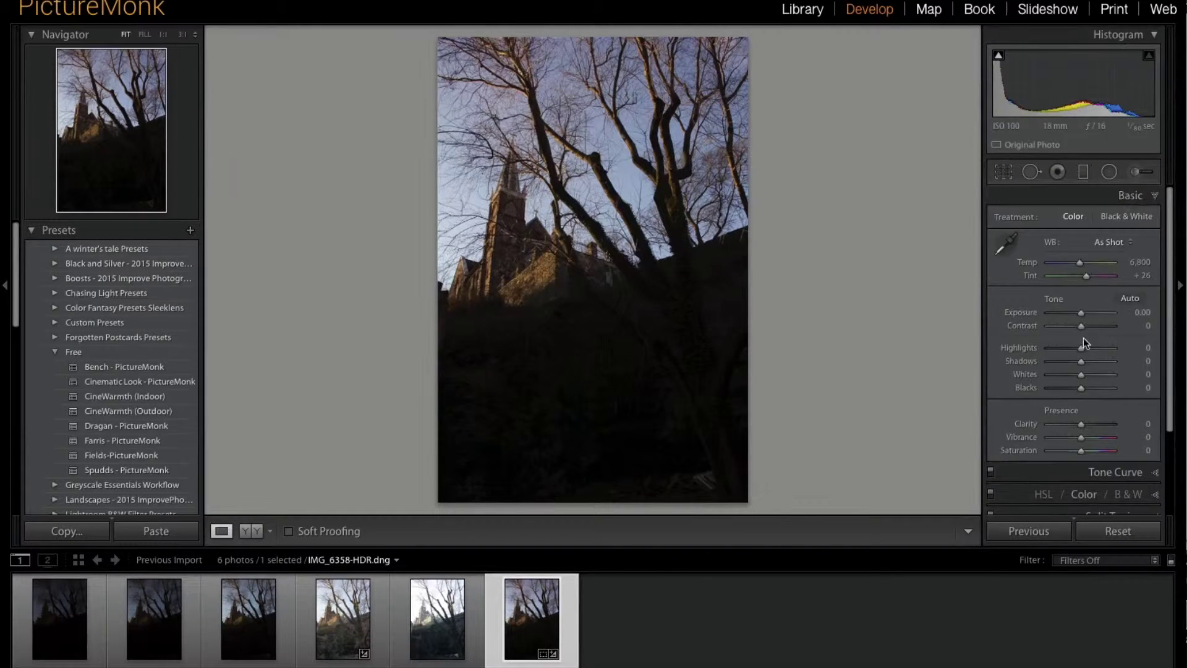
{"action": "left_click_drag", "start_coordinate": [1081, 361], "coordinate": [1119, 361]}
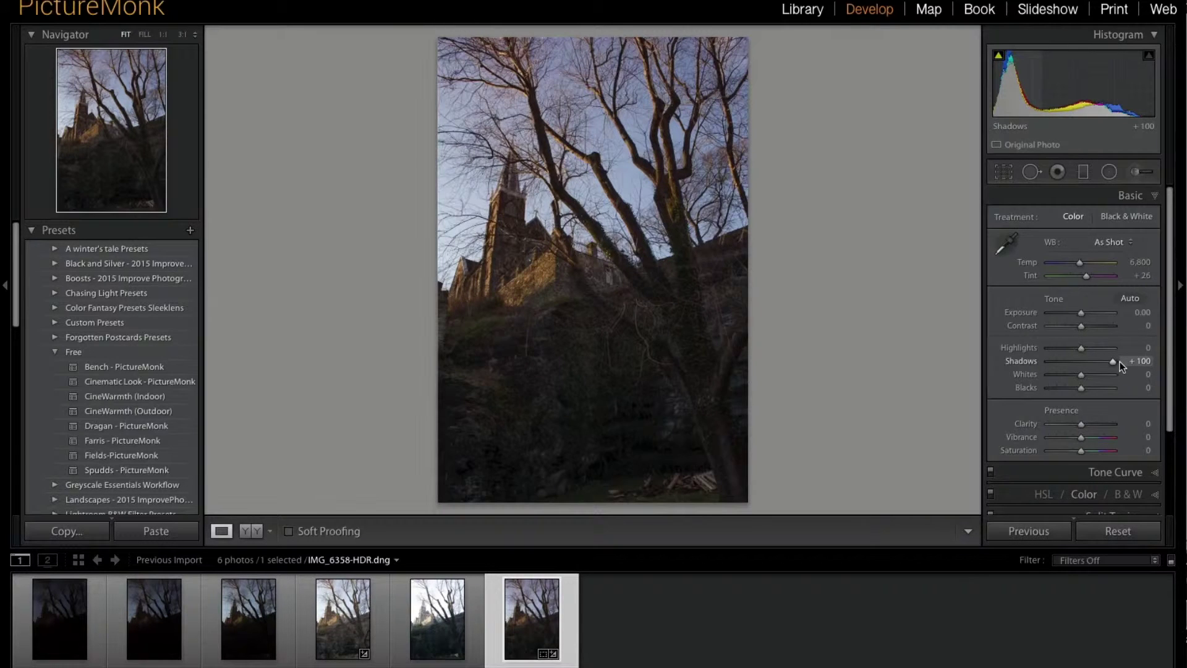
Inspect the HDR's lifted shadows at 1:1 around the log pile, then return to the full view.
{"action": "left_click", "coordinate": [568, 468]}
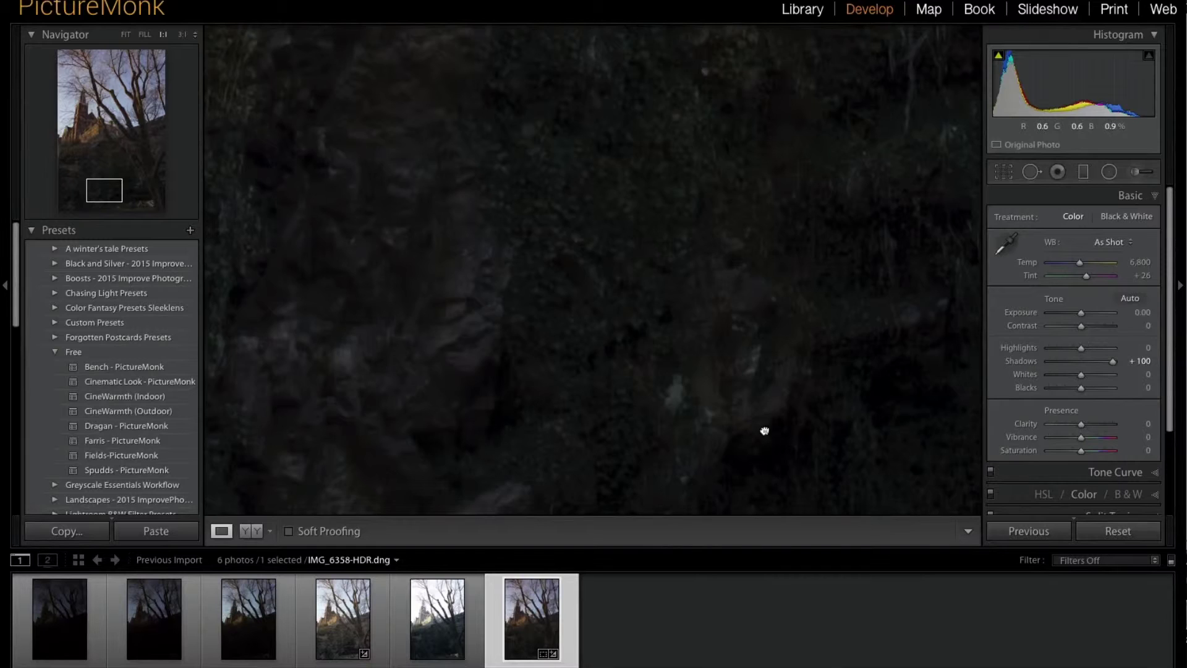
{"action": "left_click_drag", "start_coordinate": [763, 429], "coordinate": [480, 150]}
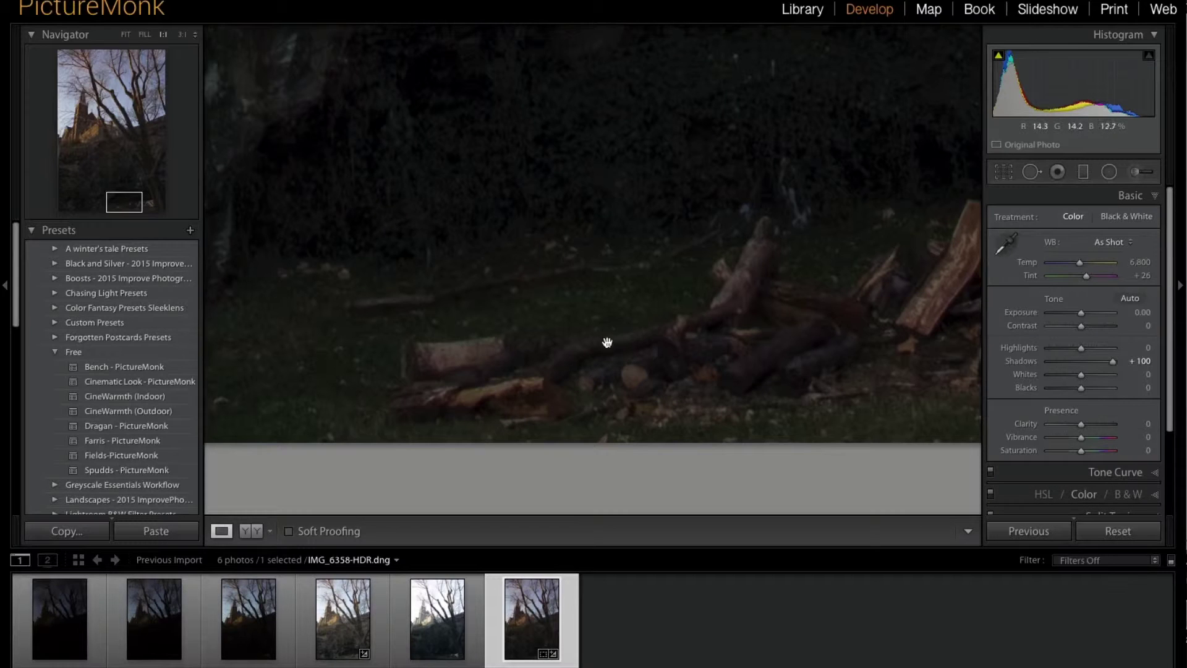
{"action": "left_click", "coordinate": [649, 294]}
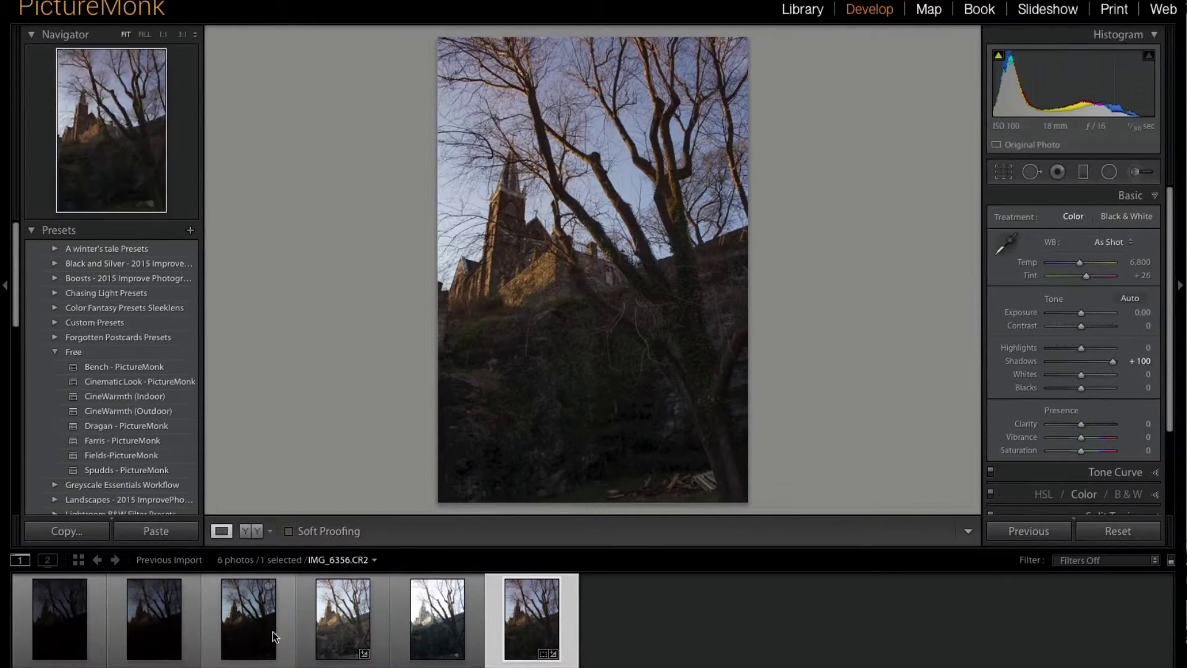
Switch to IMG_6356.CR2 and raise its Shadows to +100 and Exposure to +0.70.
{"action": "left_click", "coordinate": [256, 632]}
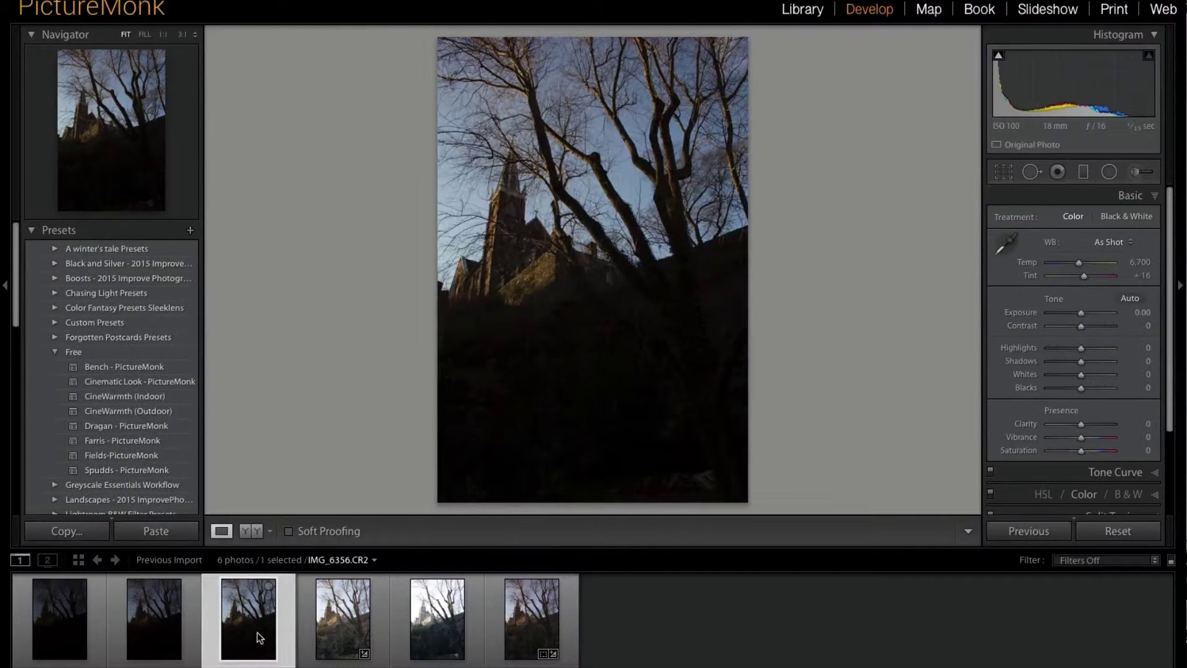
{"action": "left_click", "coordinate": [641, 453]}
{"action": "left_click", "coordinate": [639, 426]}
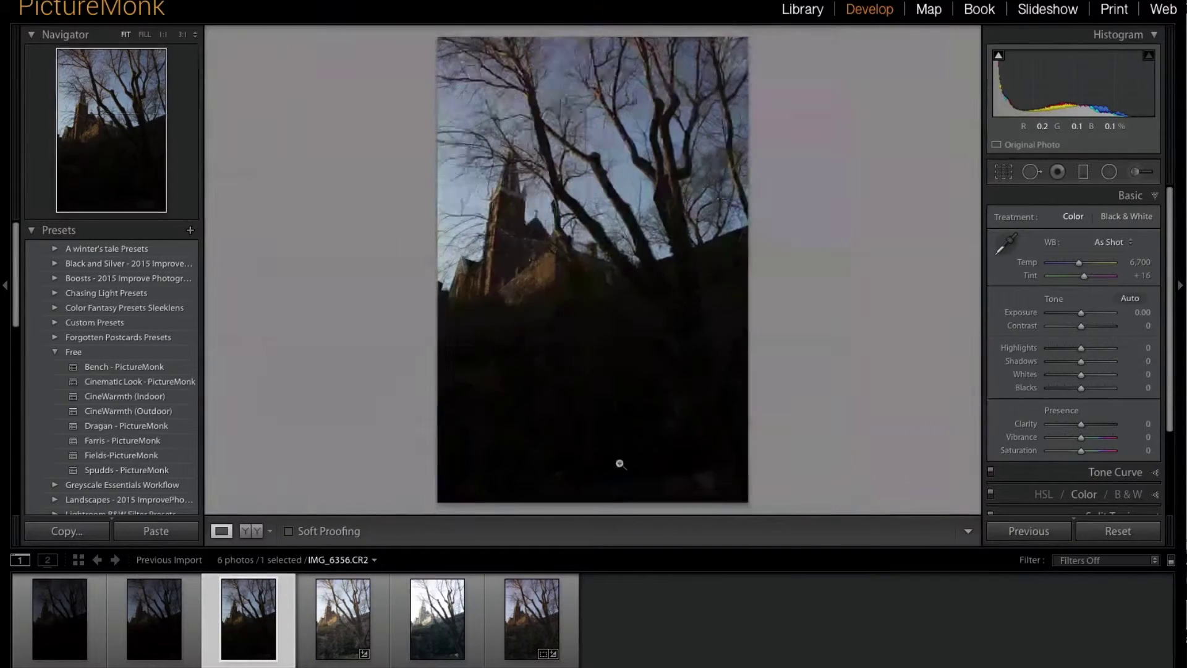
{"action": "left_click", "coordinate": [617, 464]}
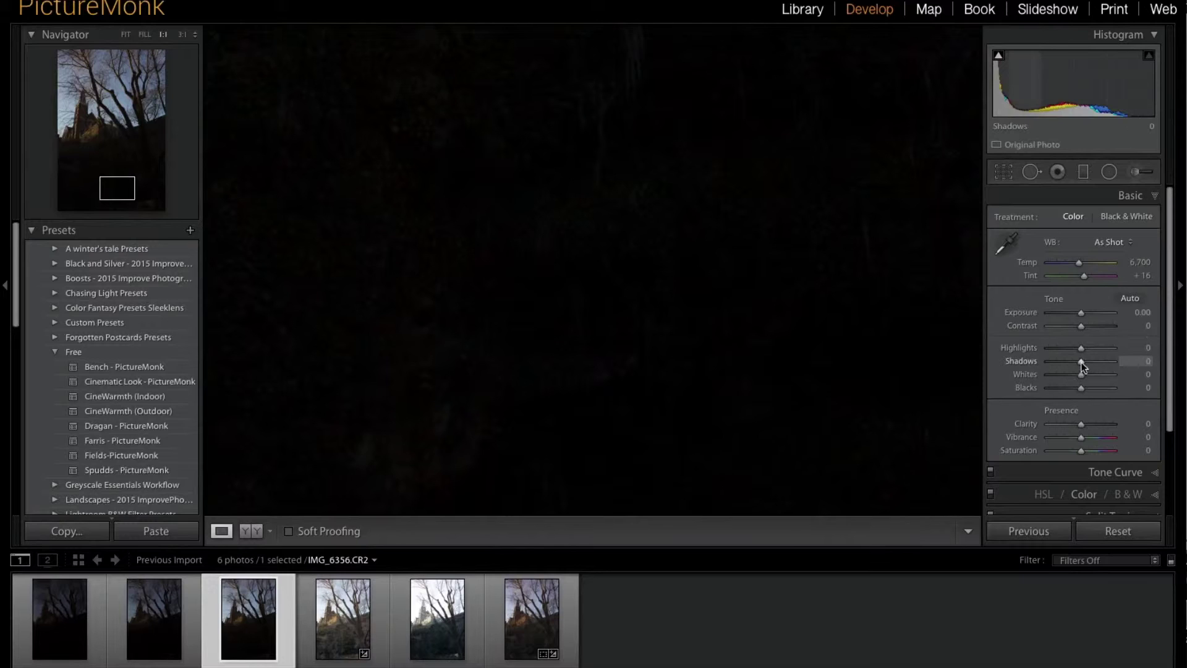
{"action": "left_click_drag", "start_coordinate": [1080, 361], "coordinate": [1124, 358]}
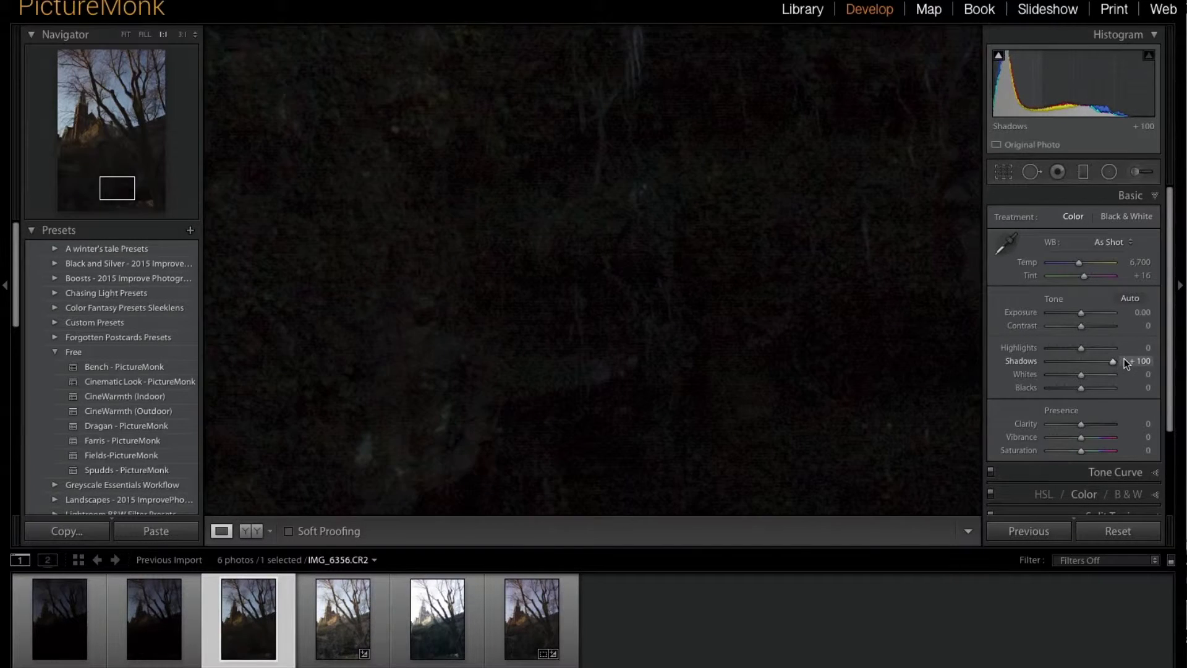
{"action": "scroll", "coordinate": [824, 376], "scroll_direction": "down", "scroll_amount": 3}
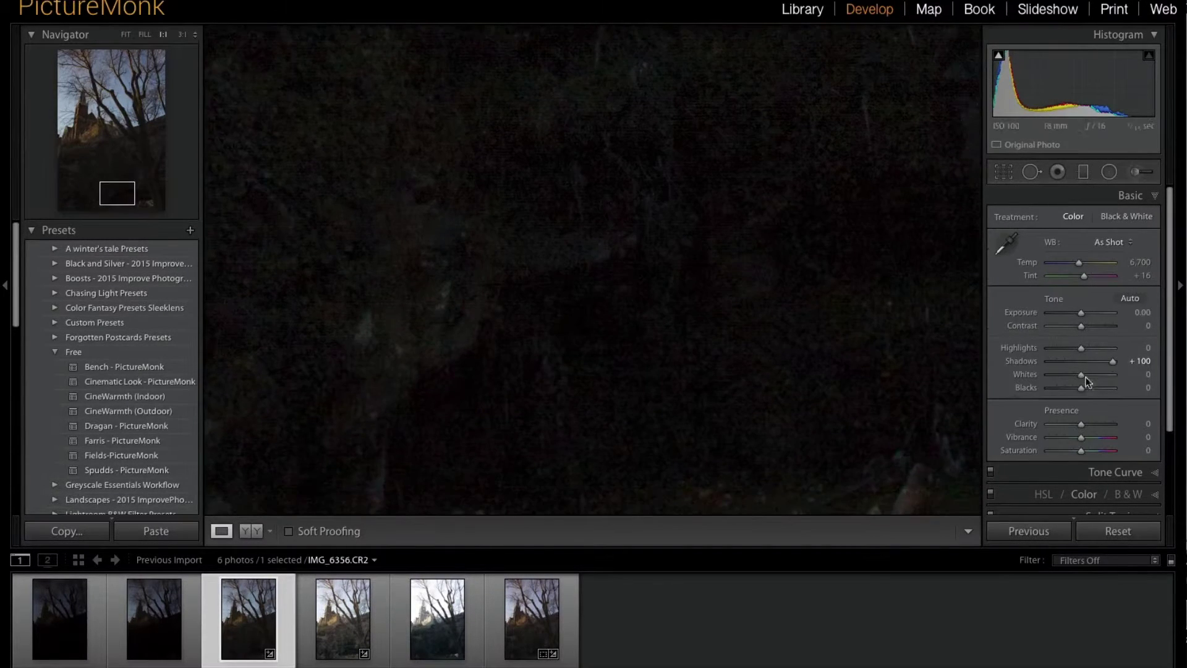
{"action": "left_click", "coordinate": [684, 364]}
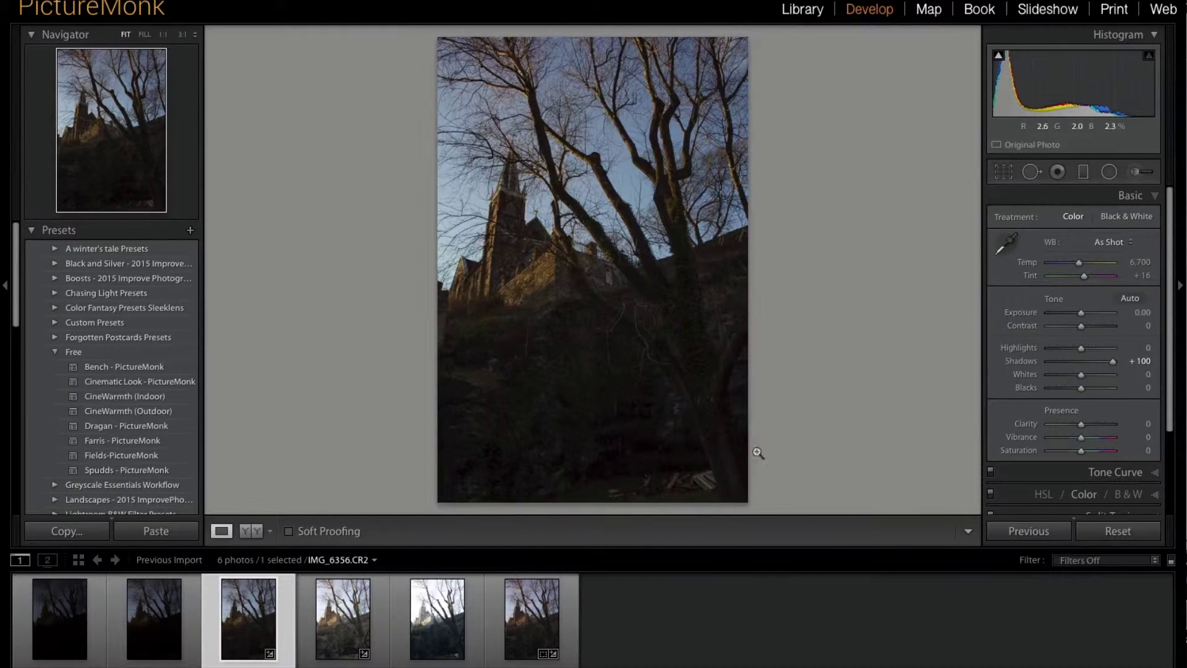
{"action": "left_click_drag", "start_coordinate": [1080, 310], "coordinate": [1086, 310]}
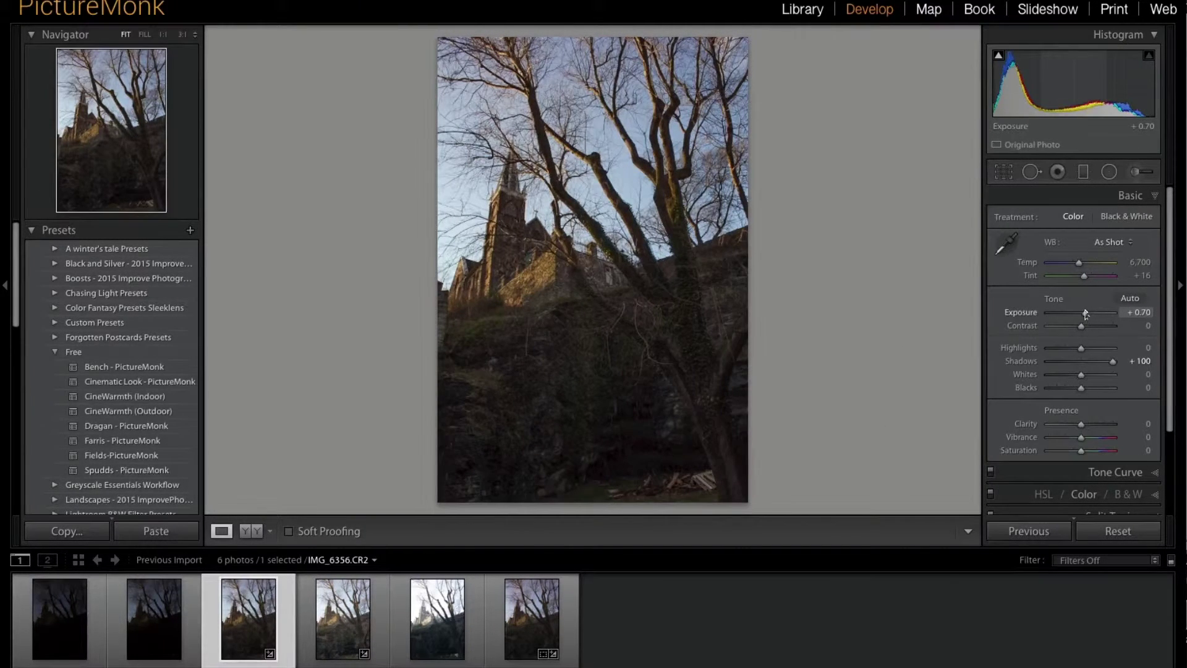
Zoom IMG_6356.CR2 to 1:1 at the lower centre and examine its noisy shadows.
{"action": "left_click", "coordinate": [602, 445]}
{"action": "scroll", "coordinate": [649, 424], "scroll_direction": "down", "scroll_amount": 5}
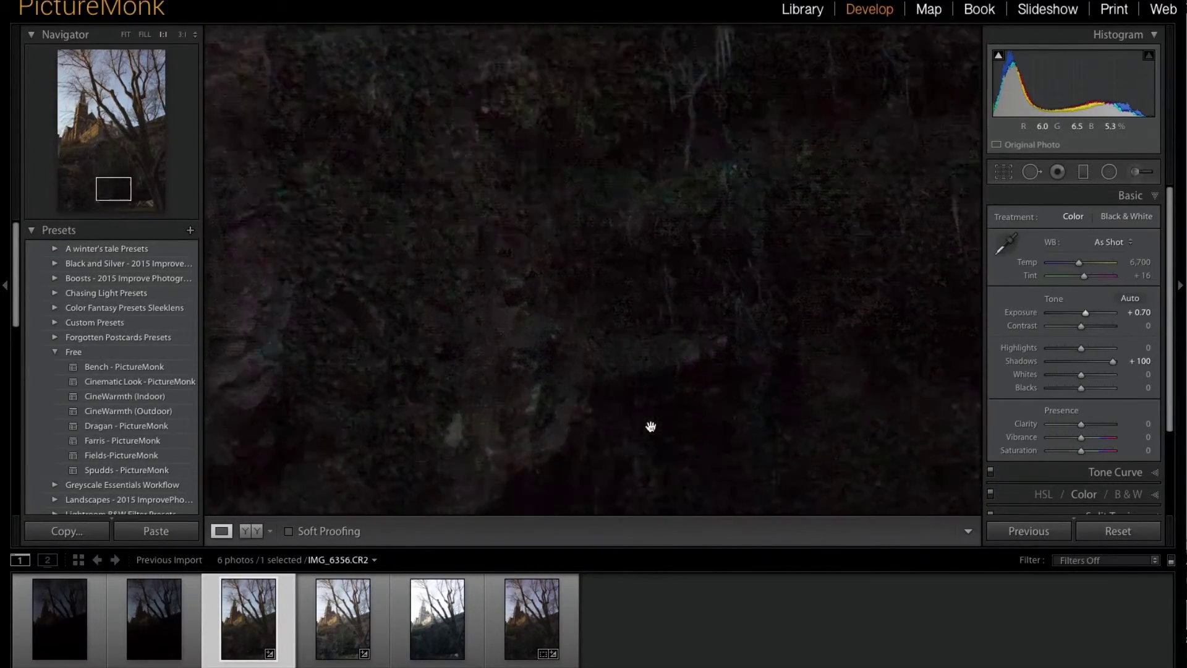
{"action": "scroll", "coordinate": [700, 429], "scroll_direction": "down", "scroll_amount": 3}
{"action": "scroll", "coordinate": [612, 355], "scroll_direction": "up", "scroll_amount": 1}
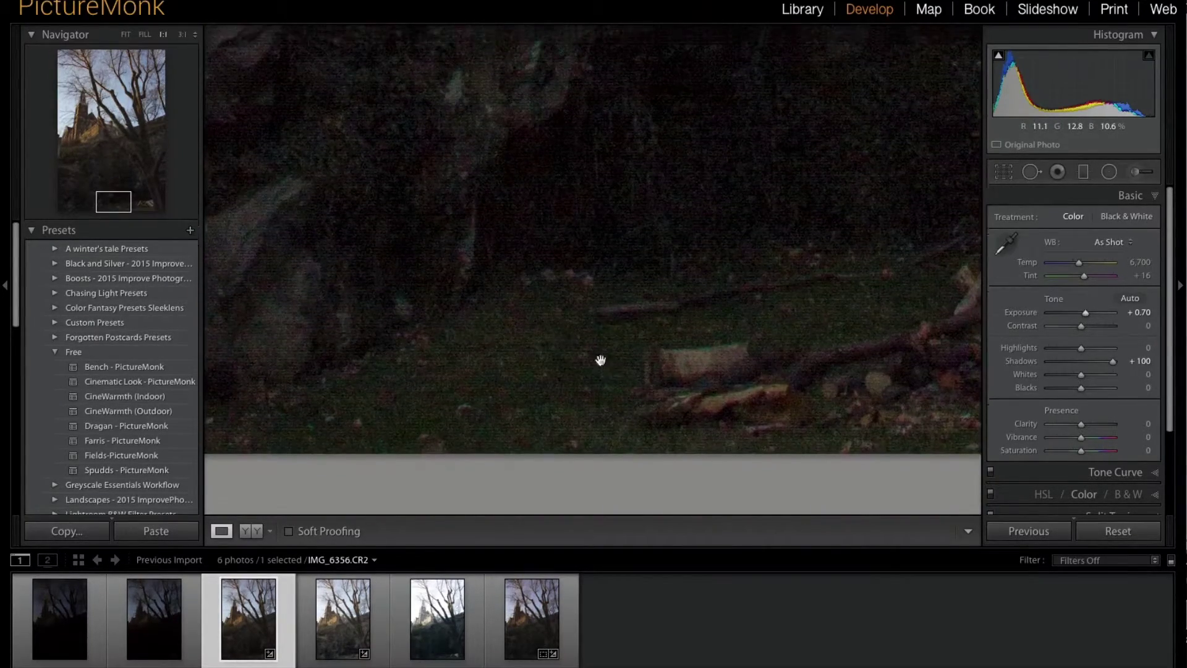
{"action": "scroll", "coordinate": [606, 337], "scroll_direction": "up", "scroll_amount": 2}
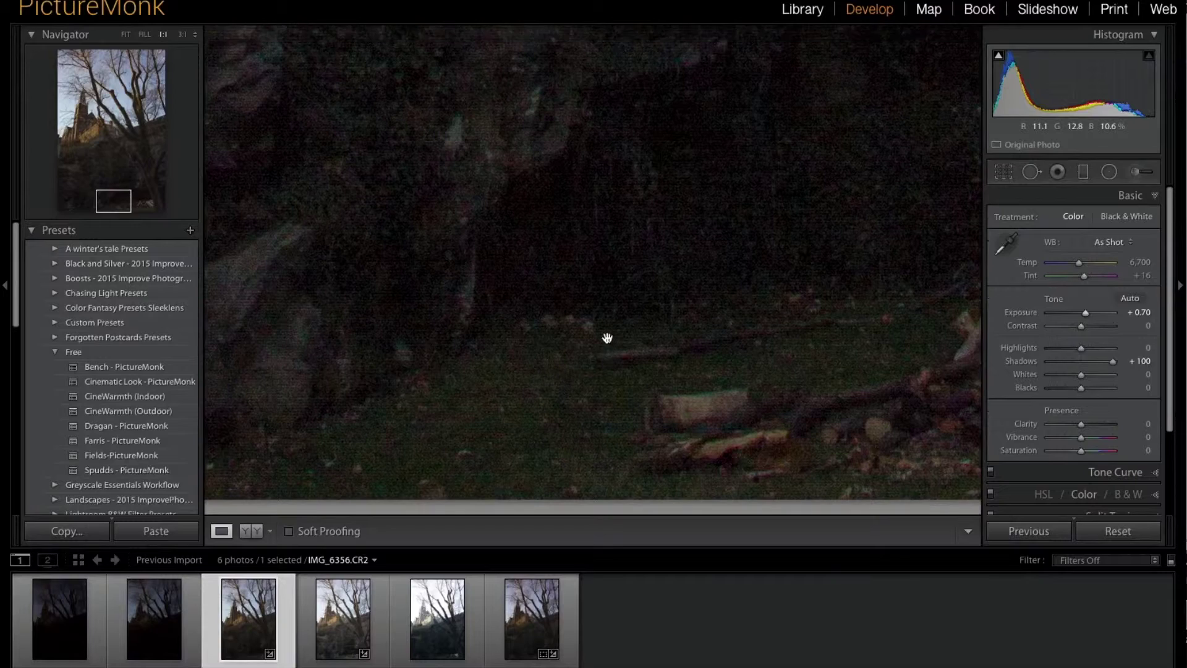
Switch back to IMG_6358-HDR.dng and dismiss the Crop overlay.
{"action": "left_click", "coordinate": [541, 614]}
{"action": "key", "text": "r"}
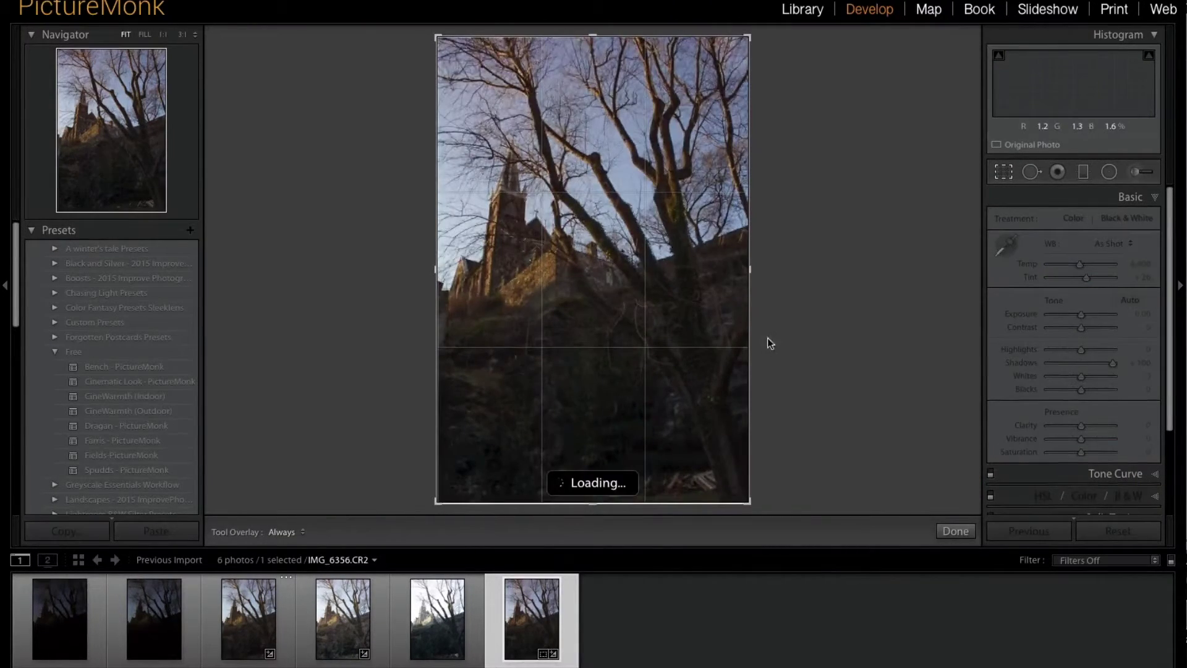
{"action": "left_click", "coordinate": [1007, 173]}
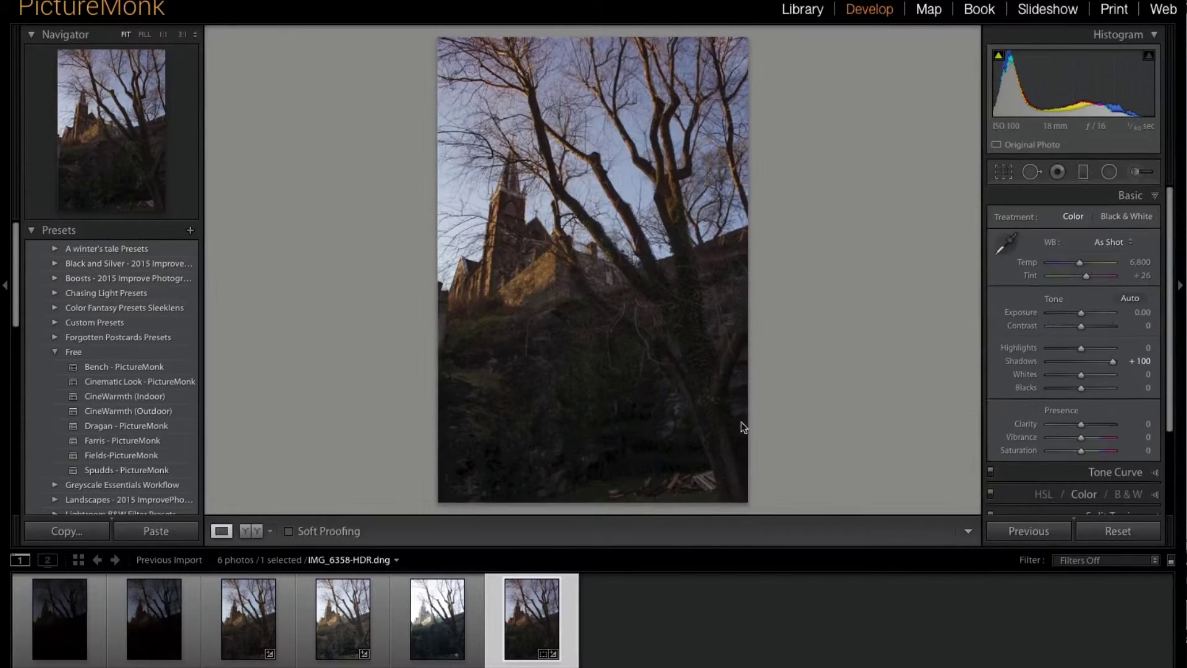
Inspect the HDR's logs and other dark areas at 1:1, then fit the whole photo in view.
{"action": "left_click", "coordinate": [624, 476]}
{"action": "left_click_drag", "start_coordinate": [577, 402], "coordinate": [583, 289]}
{"action": "left_click_drag", "start_coordinate": [576, 342], "coordinate": [620, 337]}
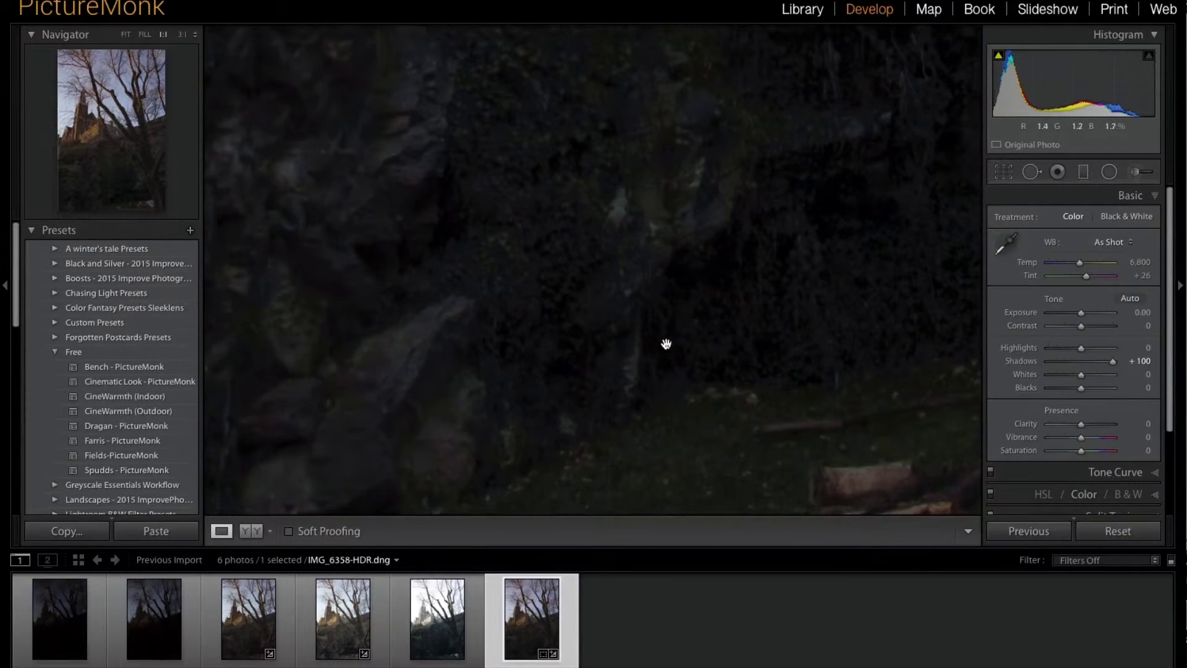
{"action": "left_click", "coordinate": [629, 367]}
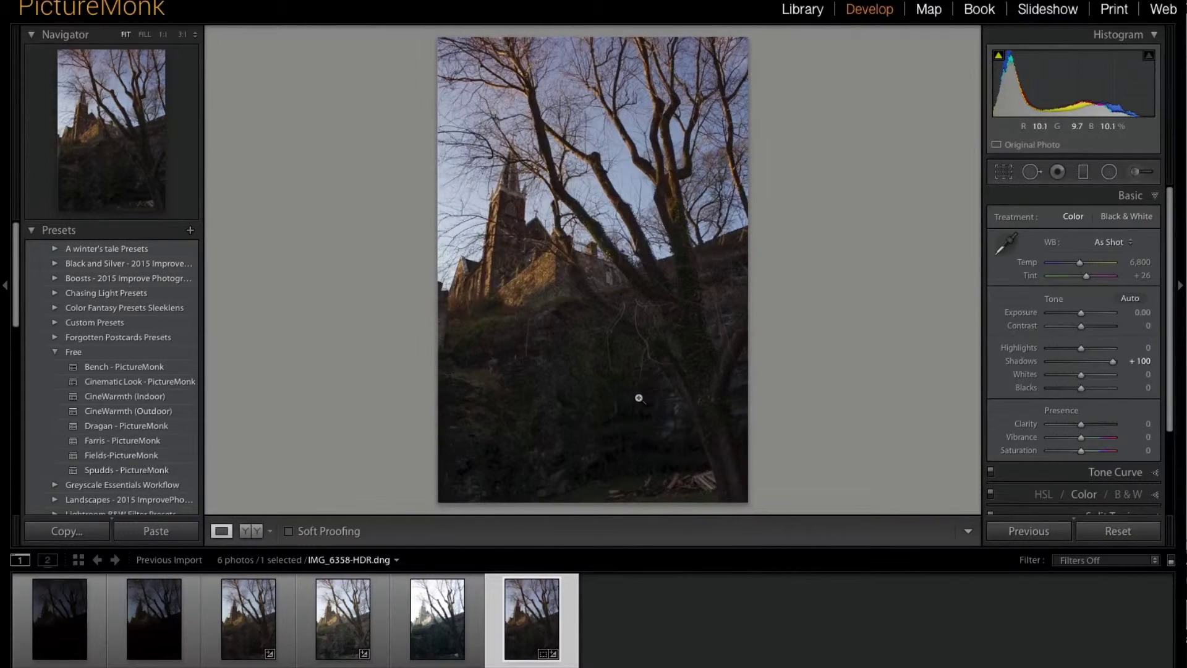